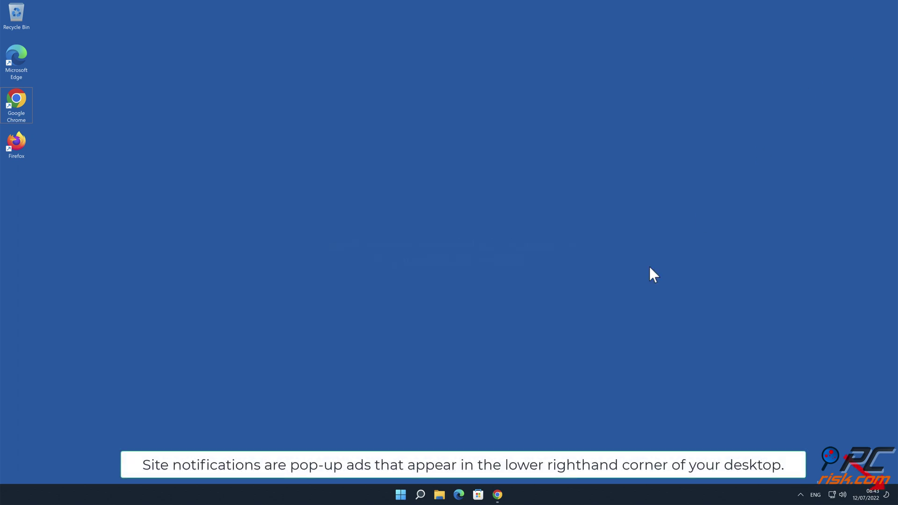
Step: Open Chrome on the ptaimpeerte.com page and allow its notifications, redirecting to the Betsafe registration page
left_click(499, 495)
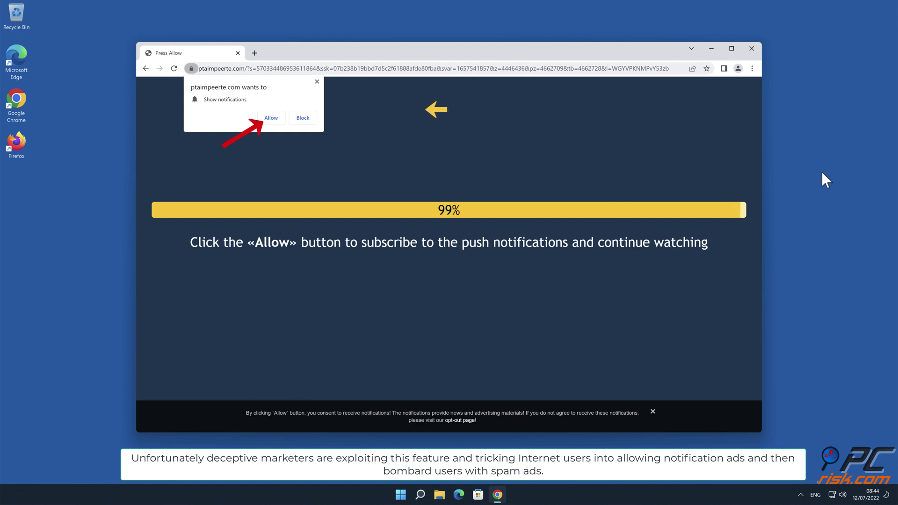
left_click(272, 118)
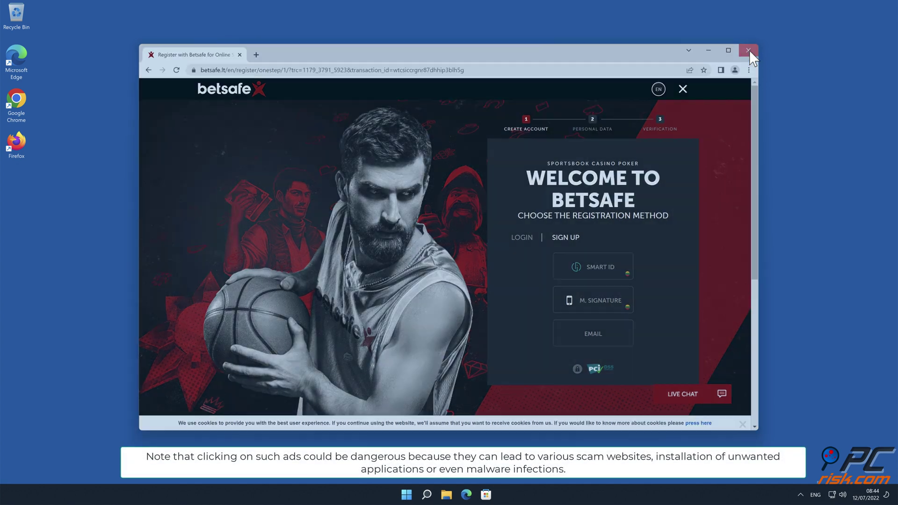
Step: Close the Chrome window showing the Betsafe registration page
left_click(750, 48)
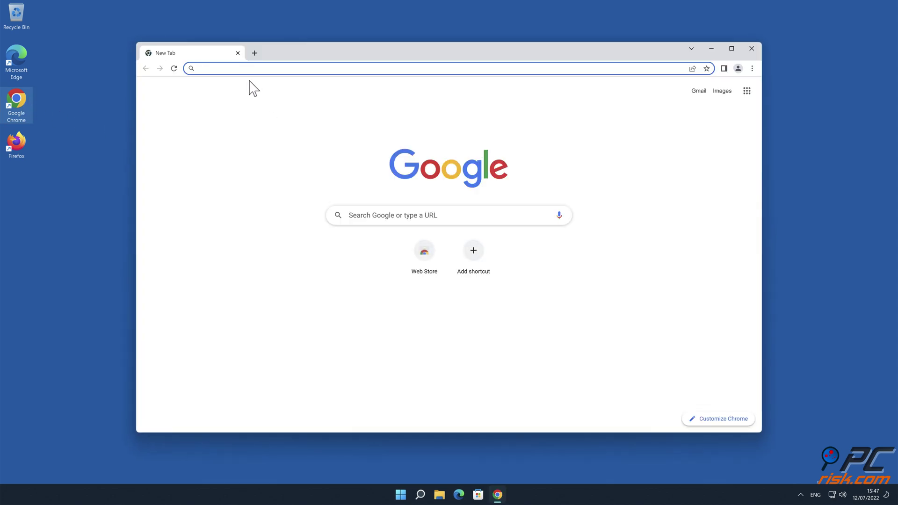
type("www.combo")
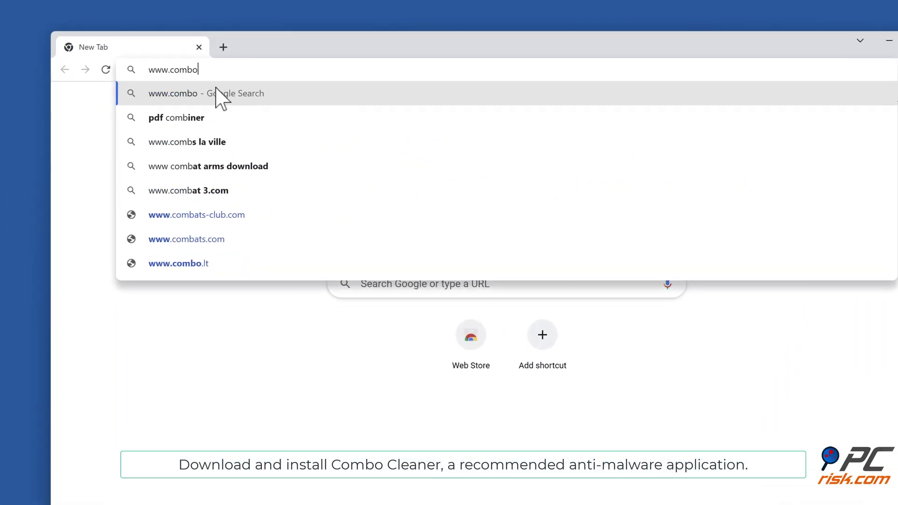
type("clean")
type("er.com")
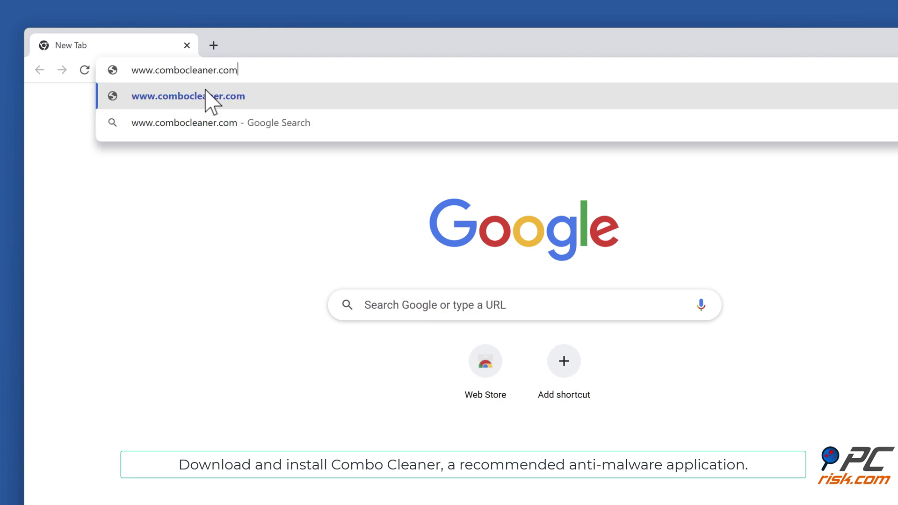
key("Return")
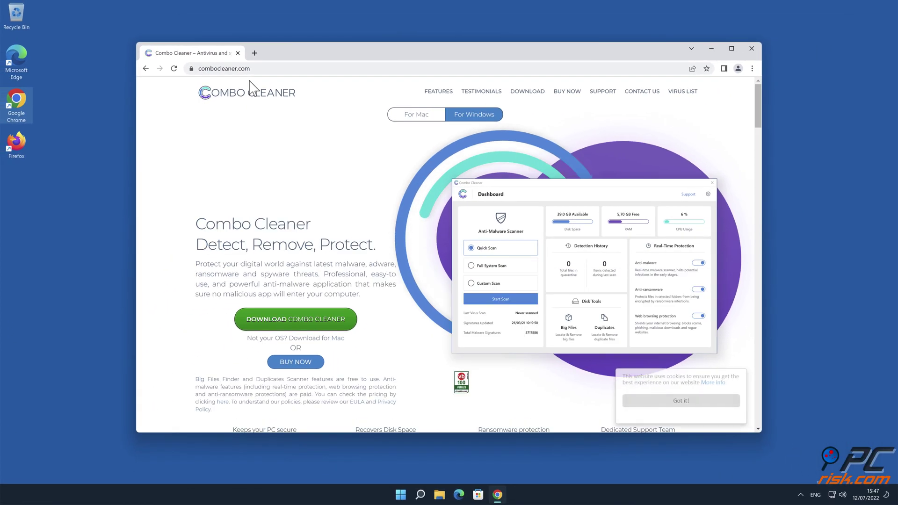
left_click(320, 326)
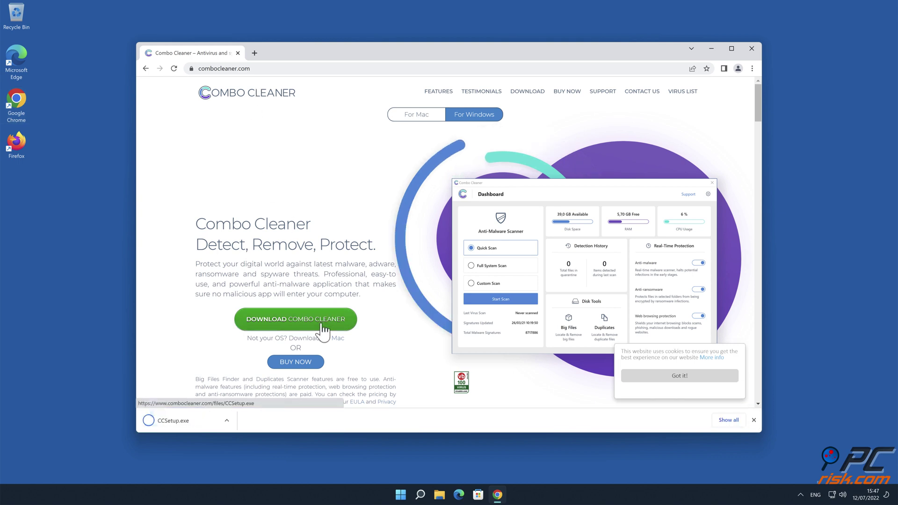
left_click(206, 423)
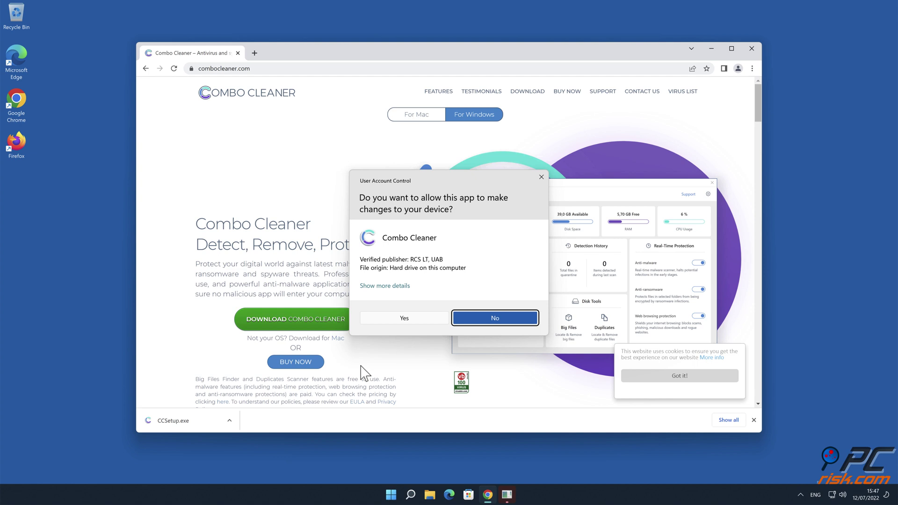
Step: Approve the UAC prompt, install Combo Cleaner through the InstallShield Wizard, and finish setup
left_click(404, 319)
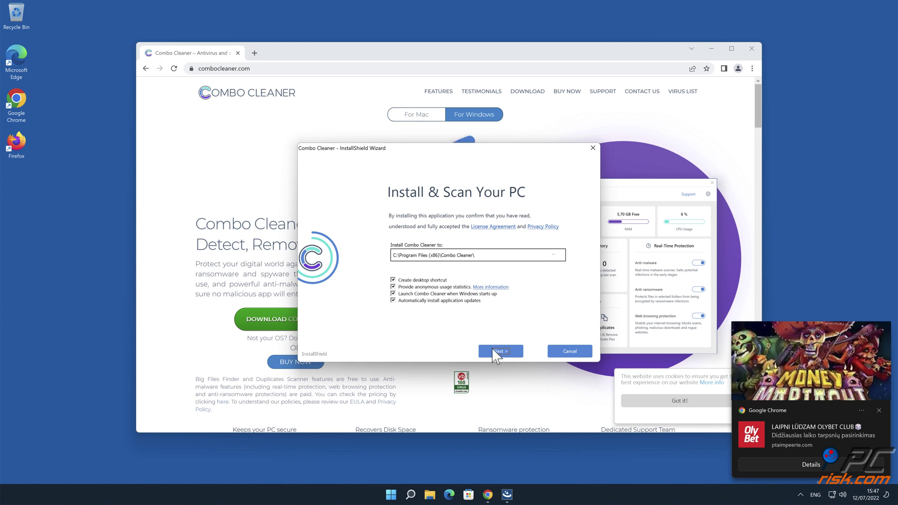
left_click(500, 351)
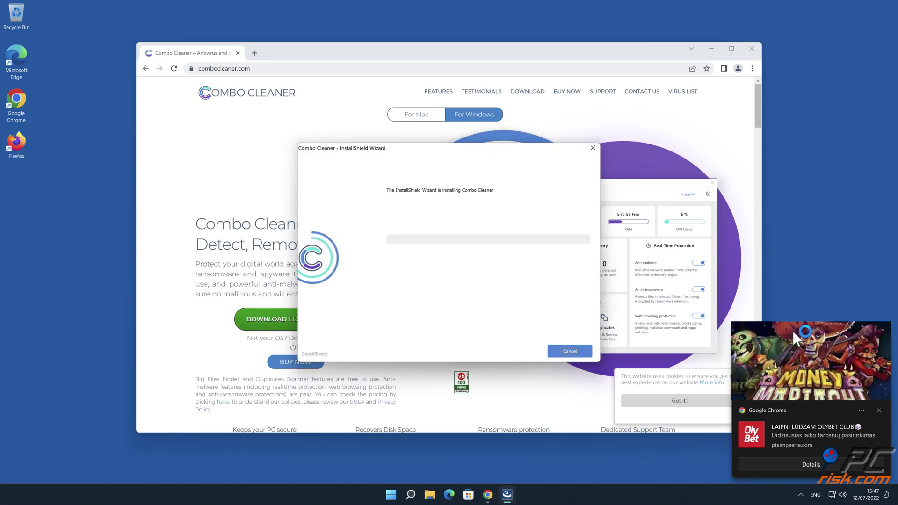
left_click(877, 407)
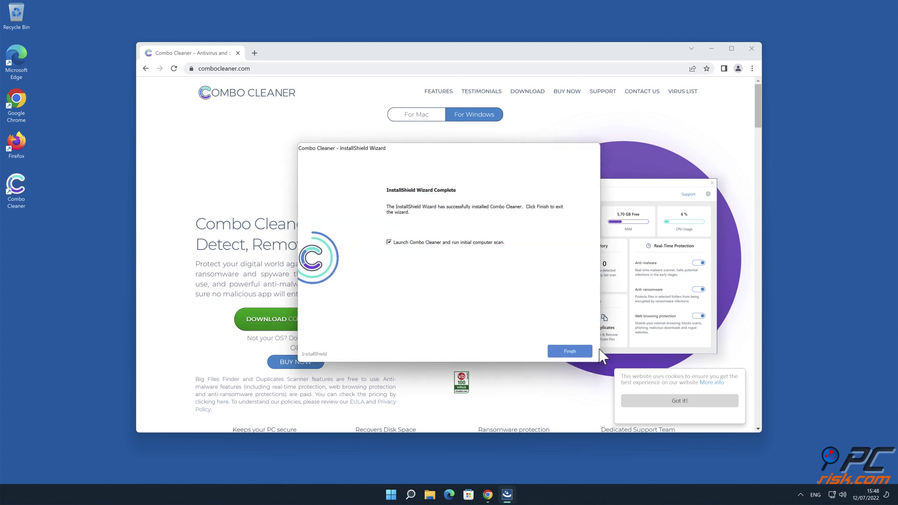
left_click(580, 349)
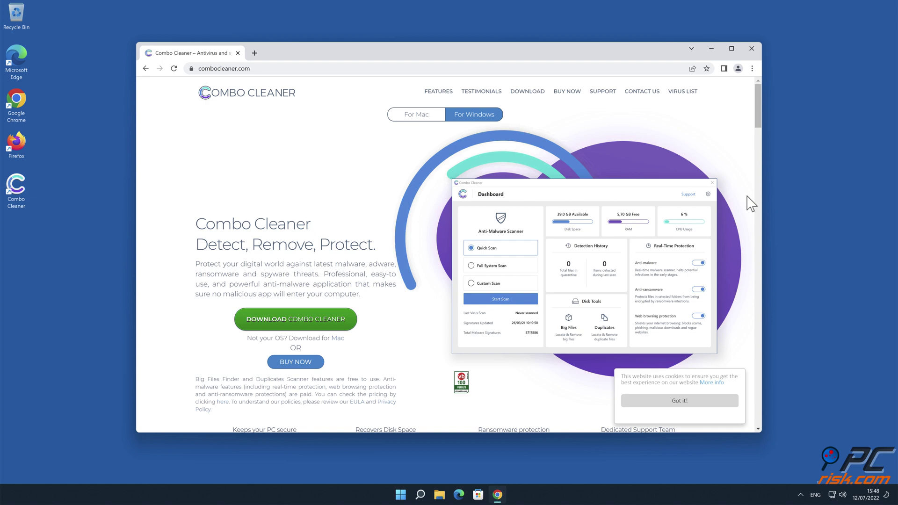
Step: Close Chrome, quarantine the detected ptaimpeerte.com Ads threat, and dismiss the scan summary
left_click(750, 49)
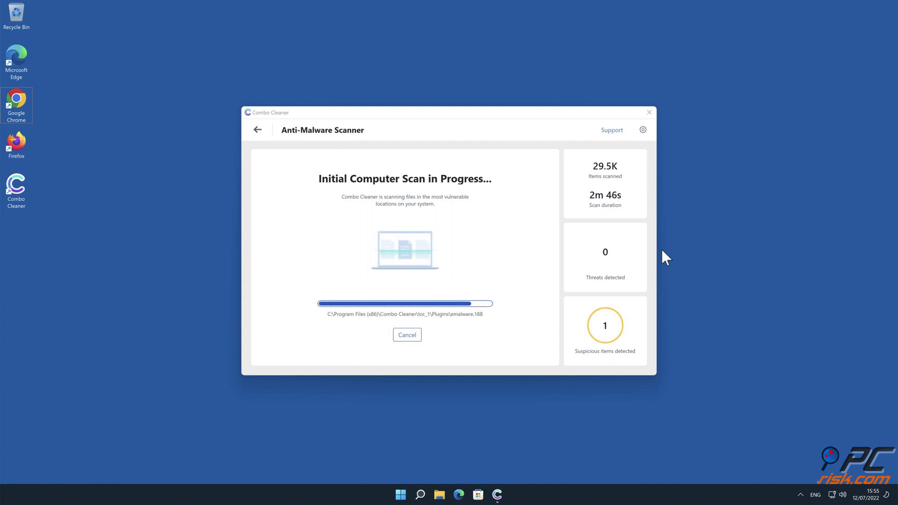
left_click(620, 354)
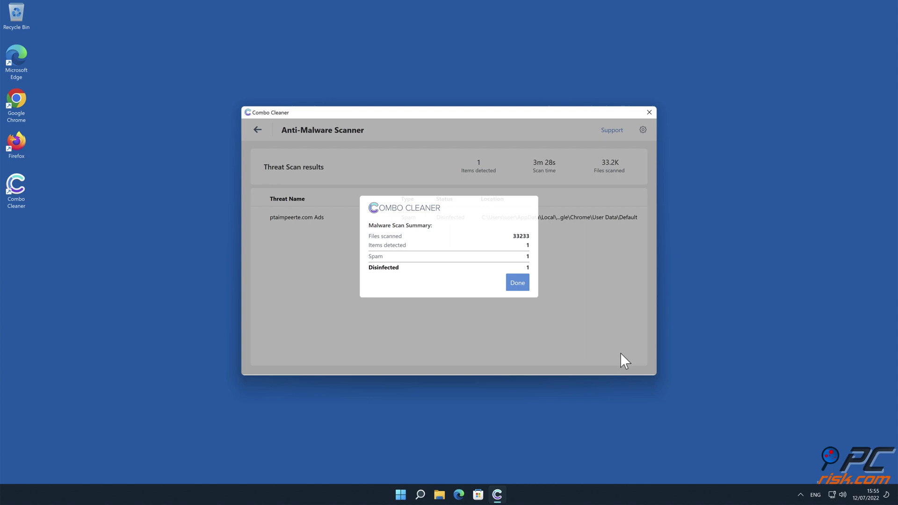
left_click(520, 284)
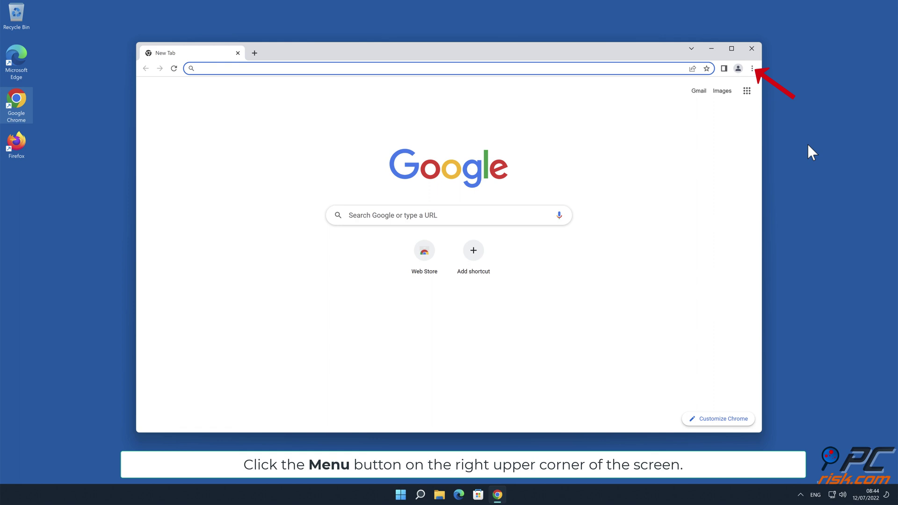
Step: Open Chrome's Settings page from the three-dot menu
left_click(752, 69)
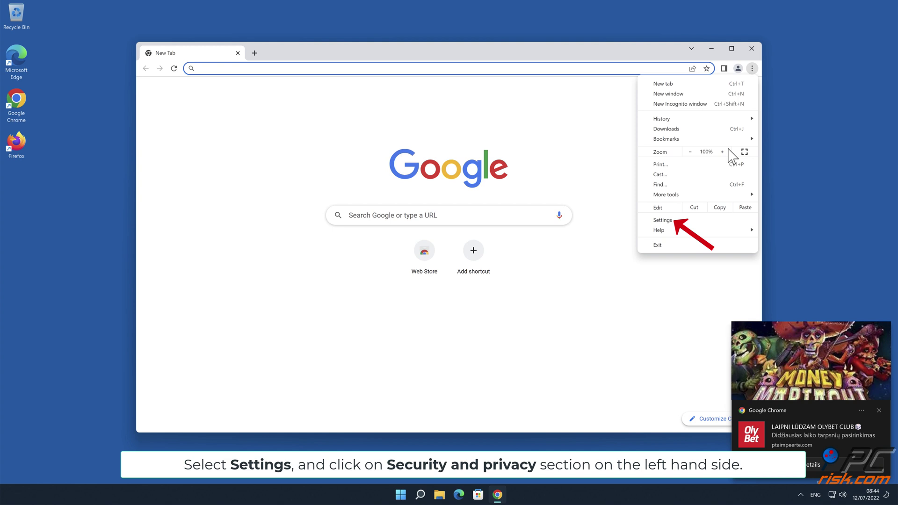
left_click(697, 221)
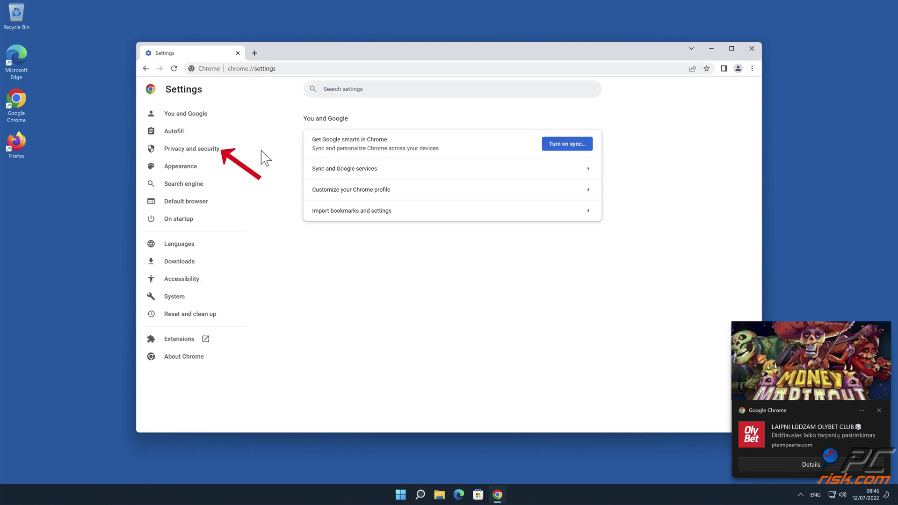
Step: In Privacy and security > Site Settings > Notifications, remove ptaimpeerte.com, then close Chrome
left_click(218, 152)
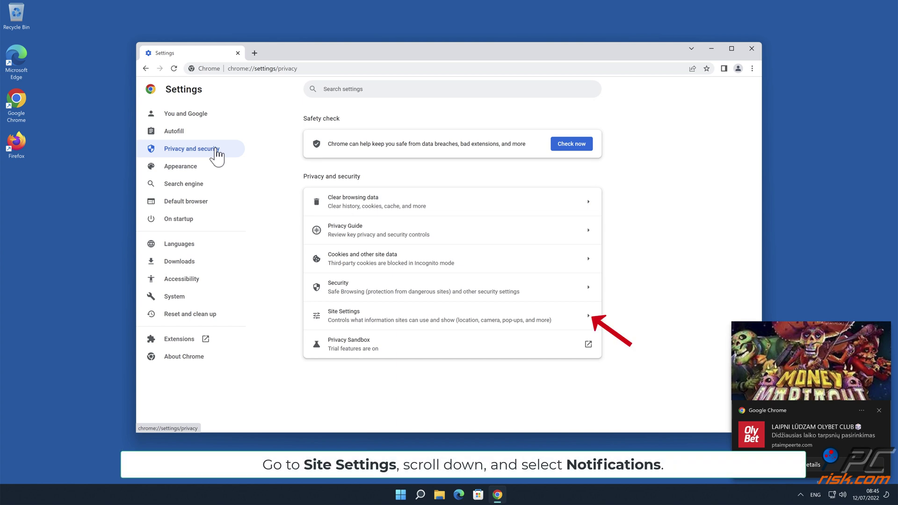
left_click(587, 323)
left_click_drag(757, 188, 755, 266)
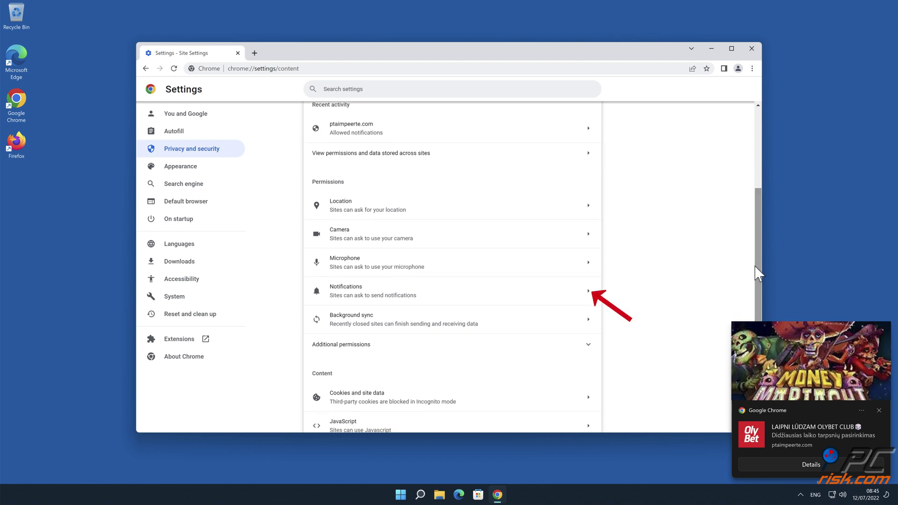
left_click(598, 289)
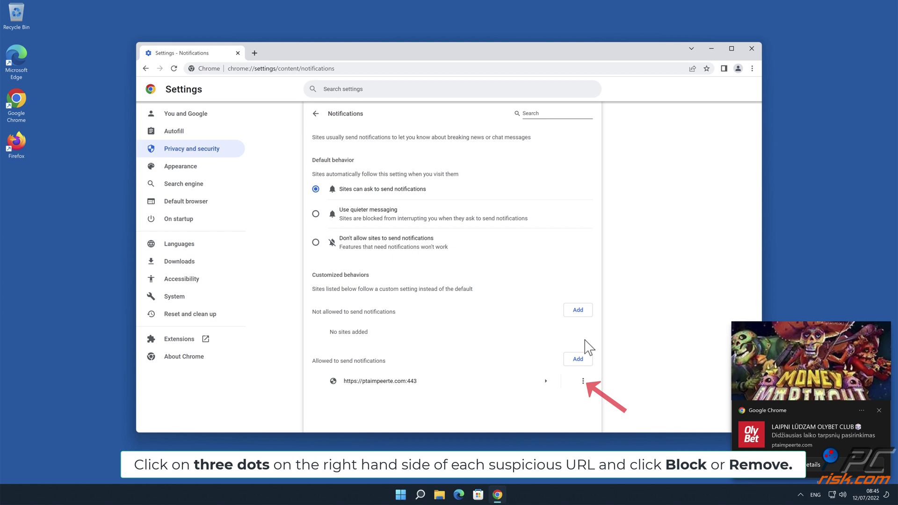
left_click(583, 381)
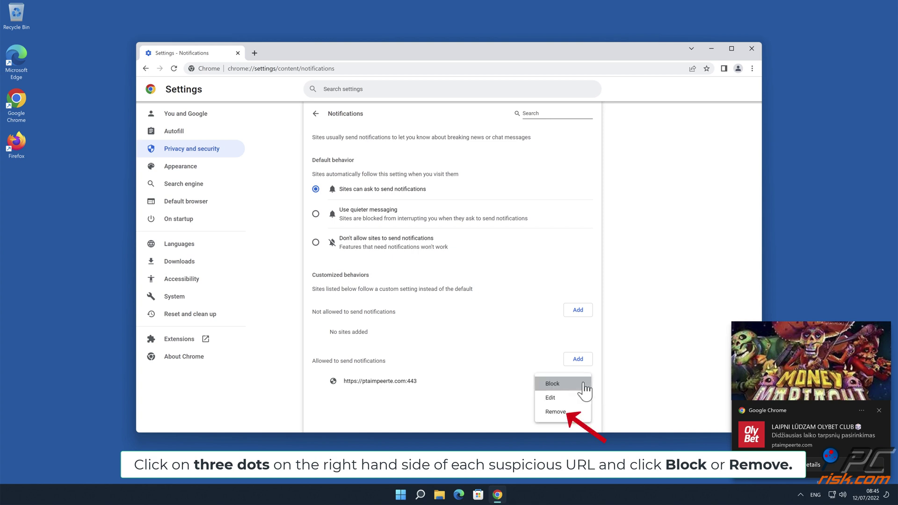
left_click(576, 413)
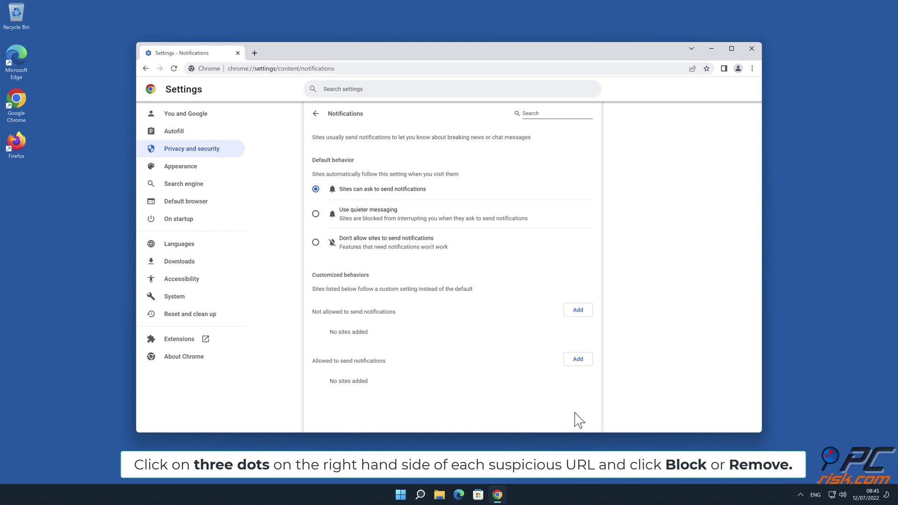
left_click(750, 52)
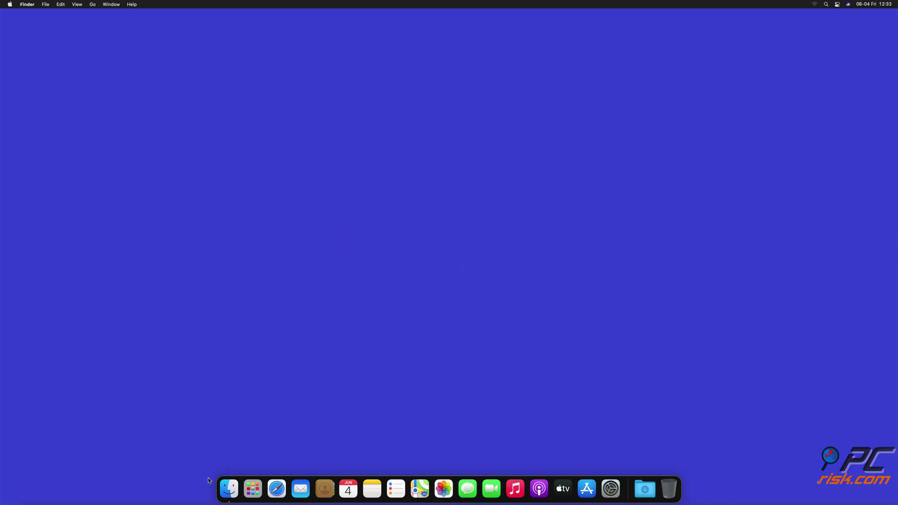
Step: Launch Safari and open its Settings window
left_click(272, 493)
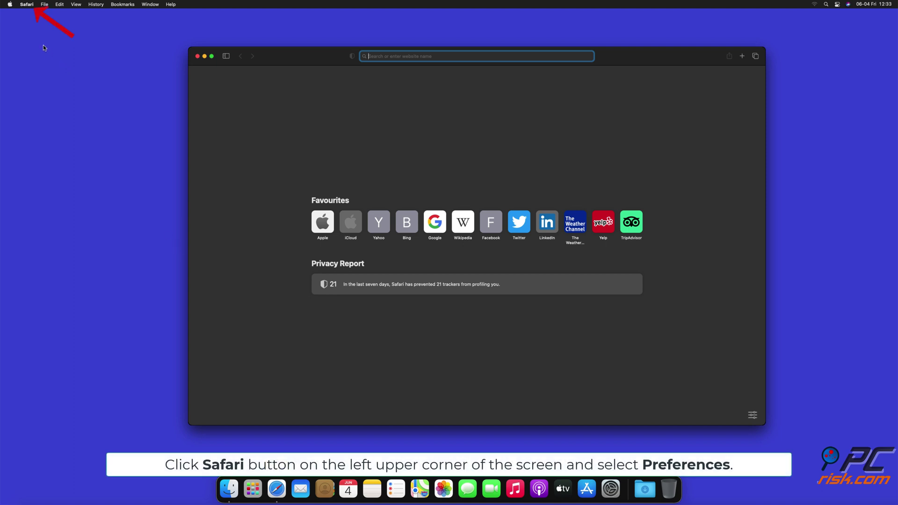
left_click(27, 5)
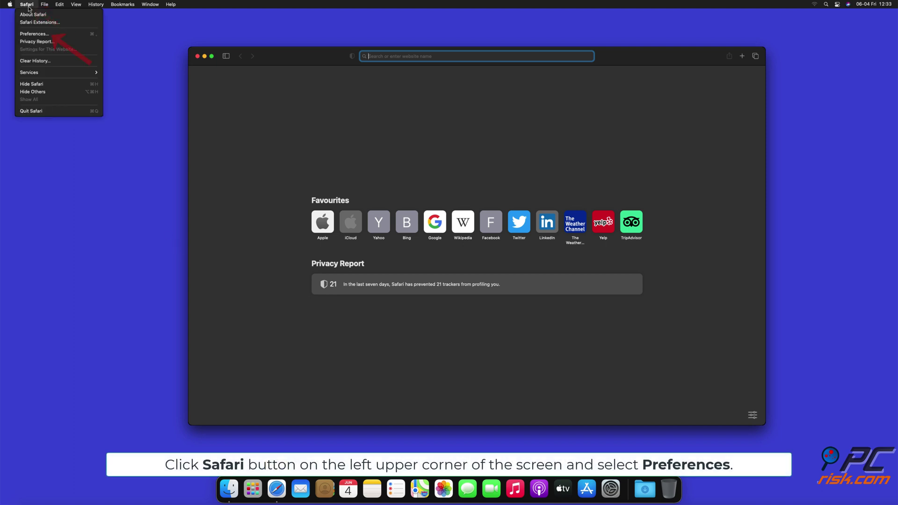
left_click(44, 35)
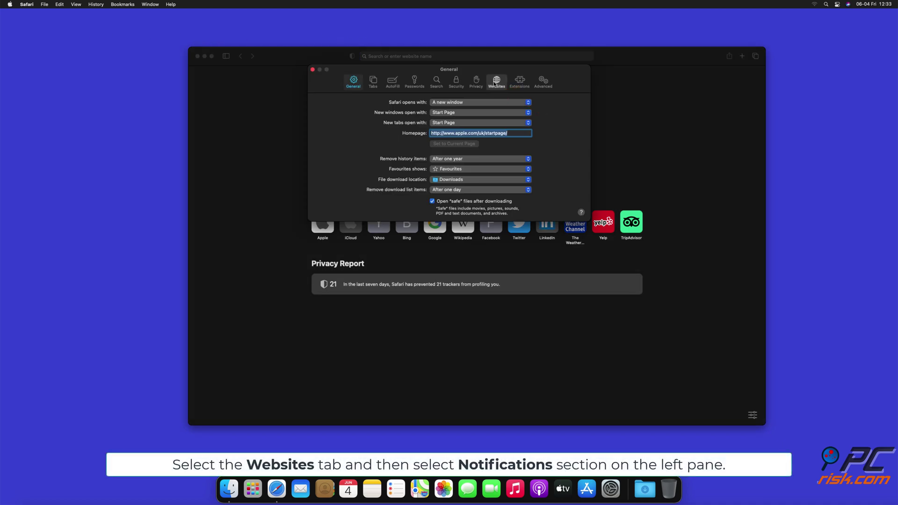
Step: Under Websites > Notifications, set findmedia.biz, thehugefeed.com and watch-video.net to Deny, then close Settings
left_click(495, 84)
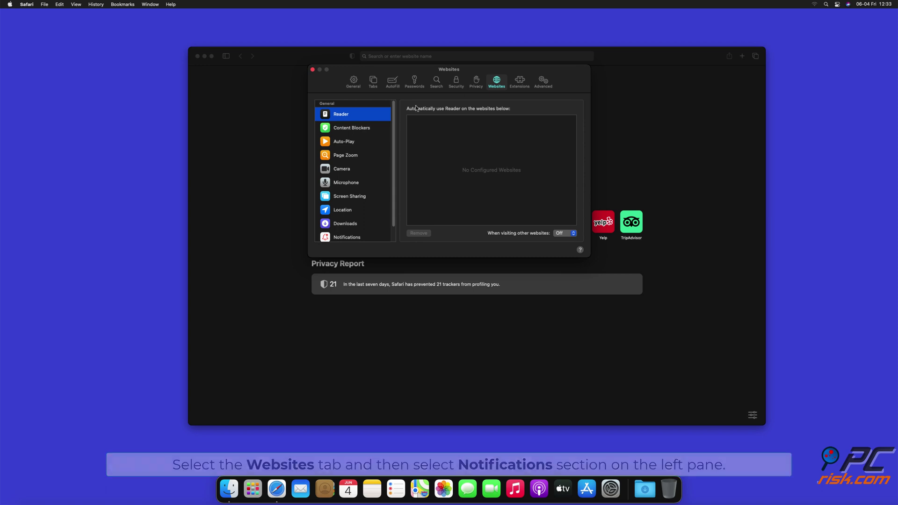
scroll(394, 120, "down", 1)
left_click_drag(394, 121, 394, 144)
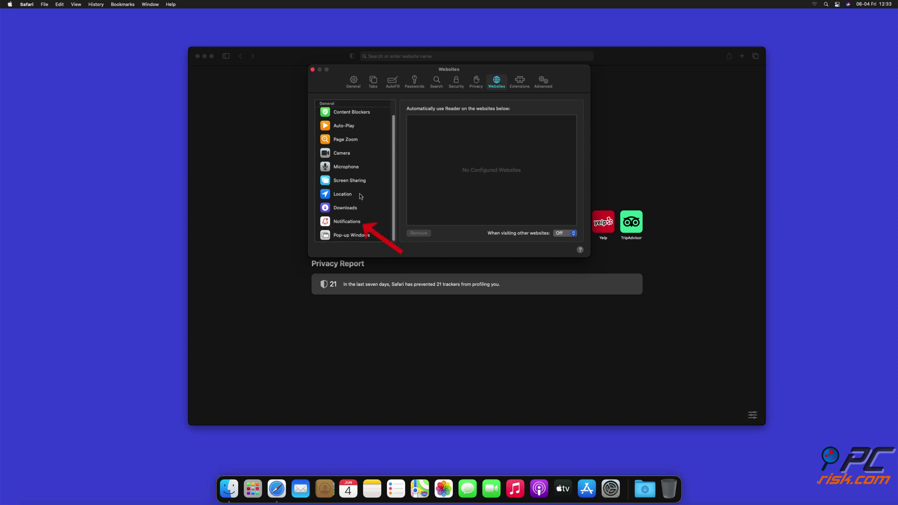
left_click(348, 224)
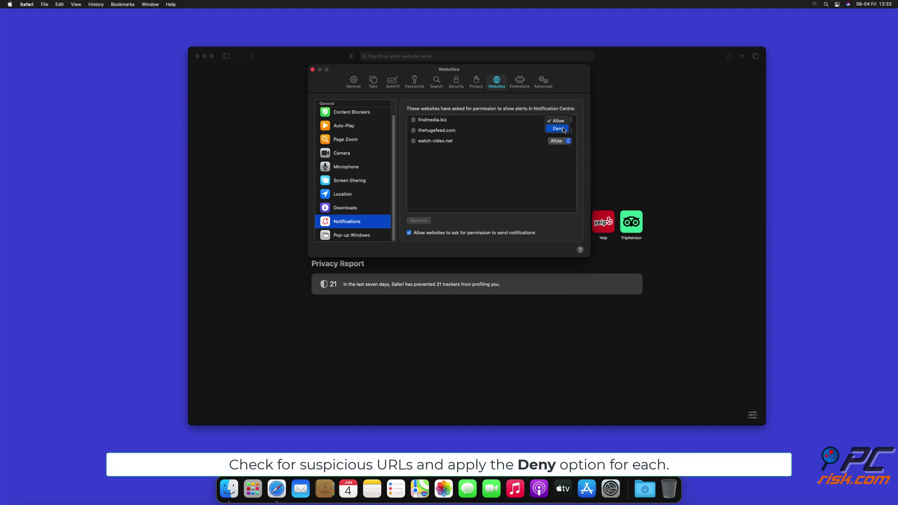
left_click(569, 131)
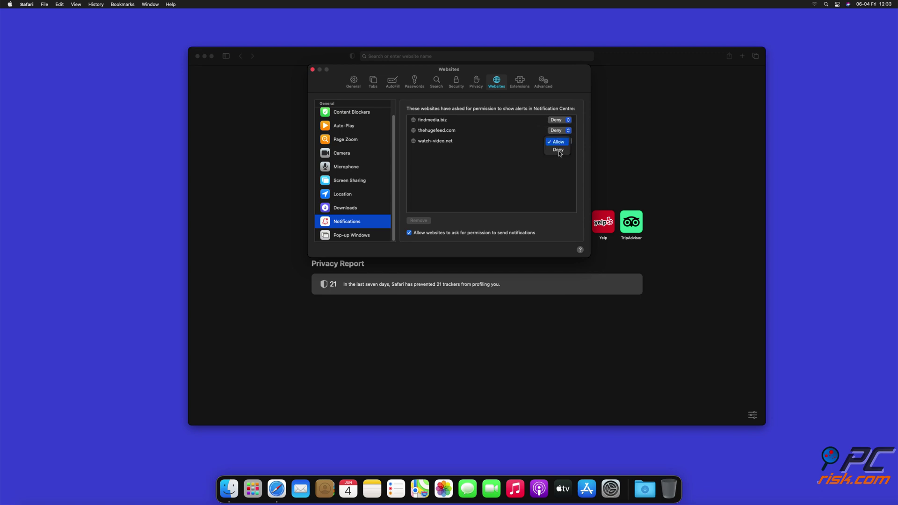
left_click(313, 69)
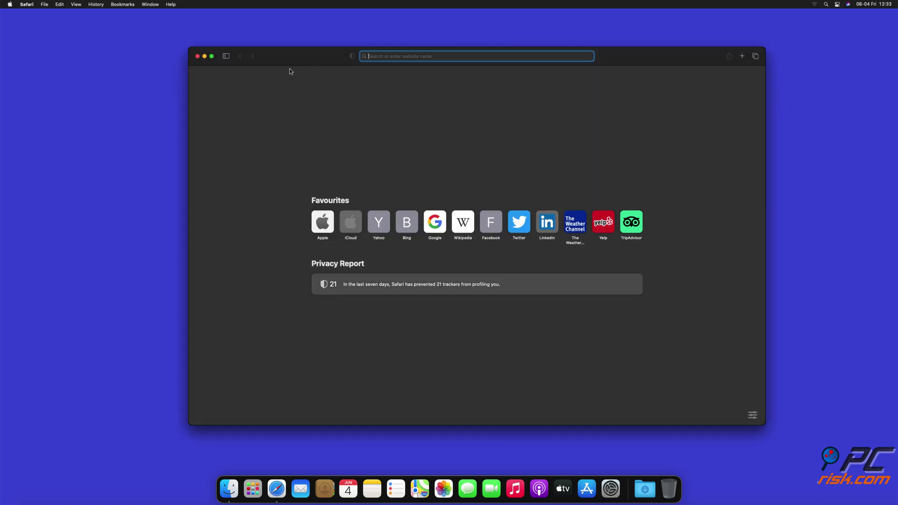
Step: Close Safari, launch Microsoft Edge from the desktop, and open its Settings page
left_click(198, 57)
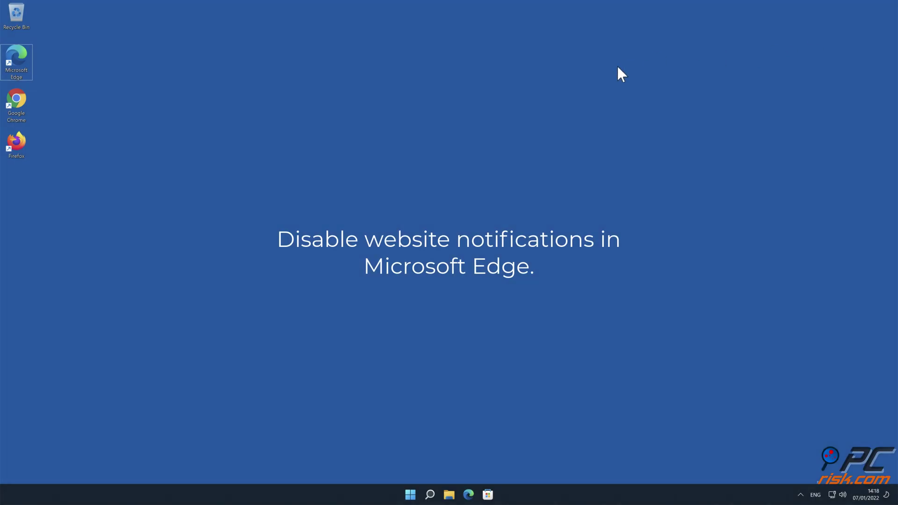
double_click(21, 63)
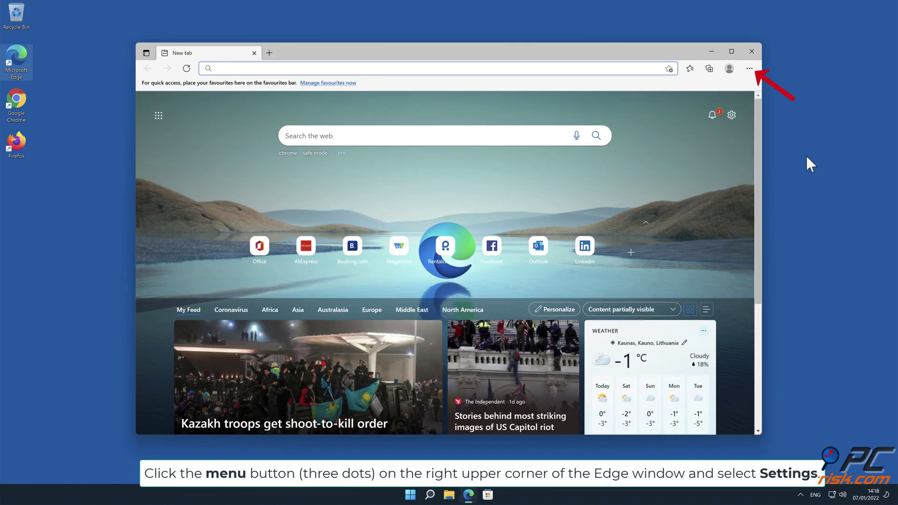
left_click(750, 68)
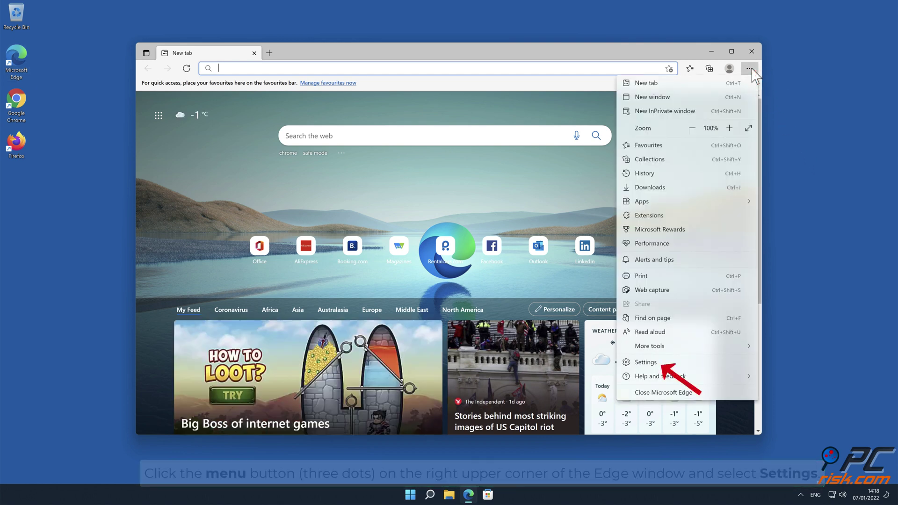
left_click(673, 363)
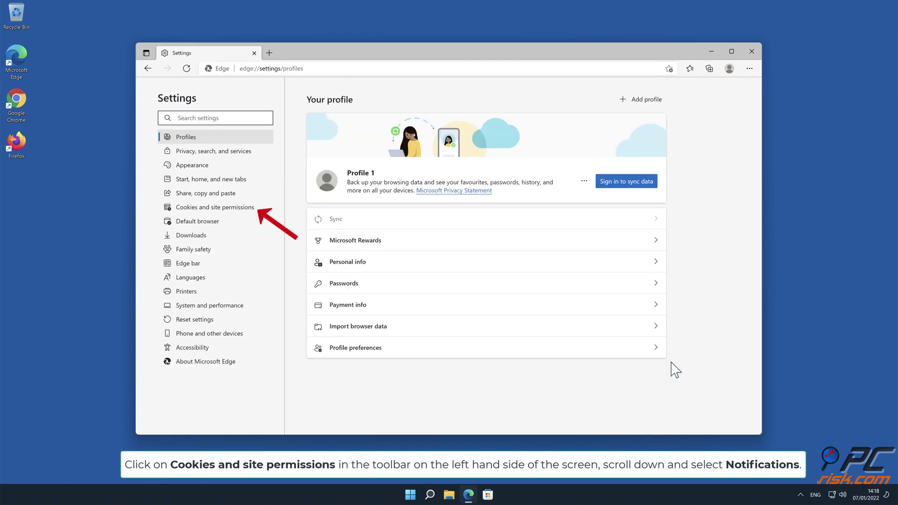
Step: Go to Cookies and site permissions > Notifications in Edge settings
left_click(249, 212)
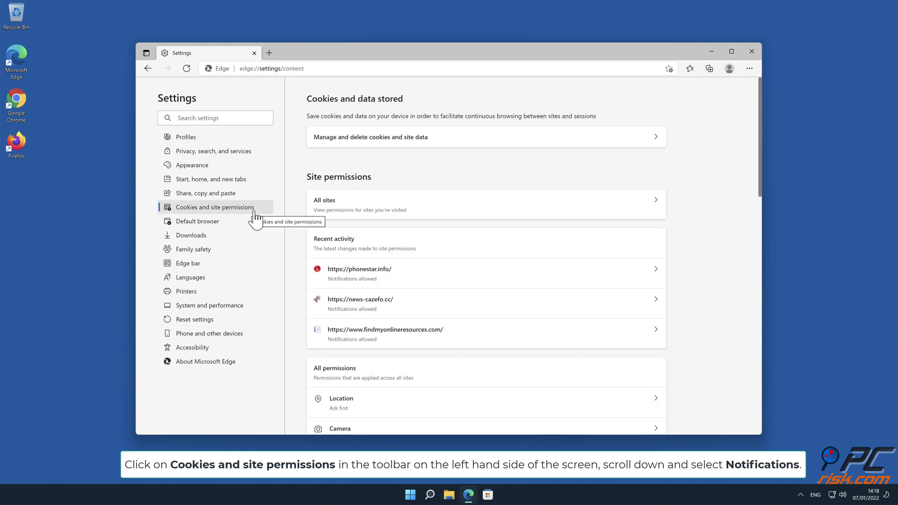
left_click_drag(760, 145, 762, 231)
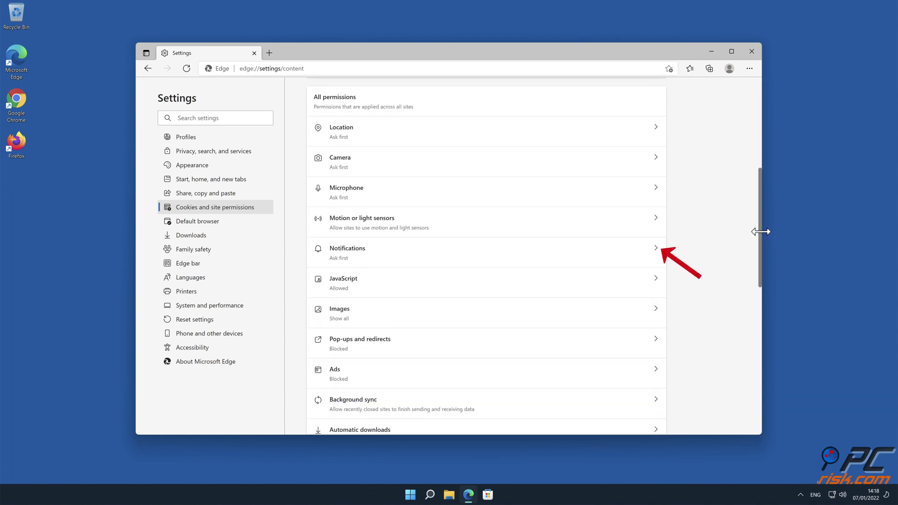
left_click(656, 256)
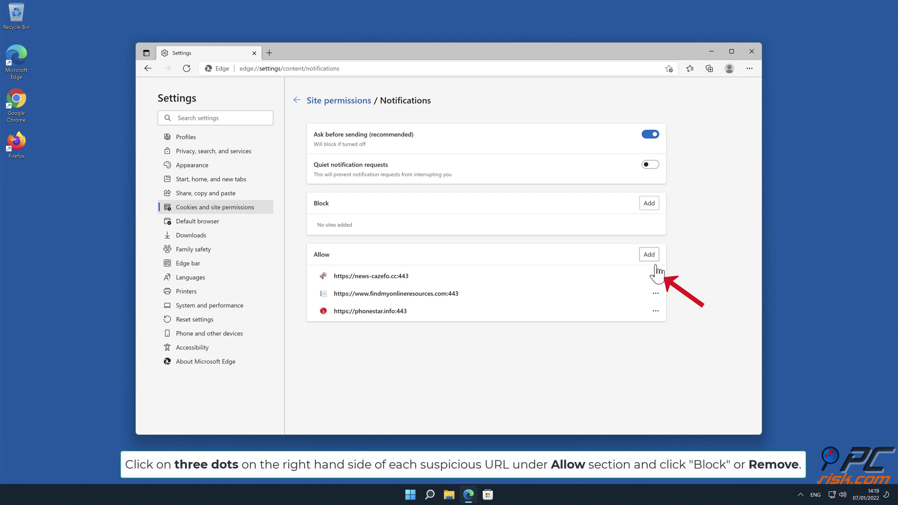
Step: Remove news-cazefo.cc, findmyonlineresources.com and phonestar.info from allowed notifications, then close Edge
left_click(656, 276)
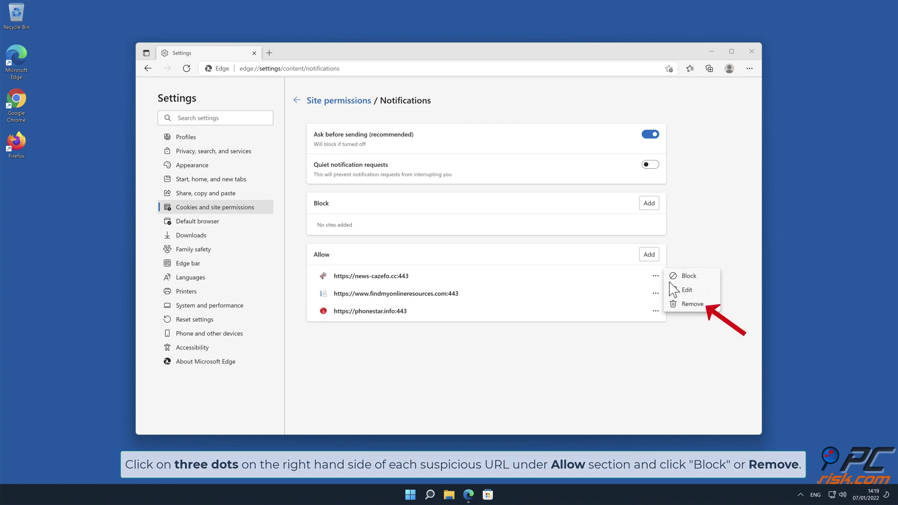
left_click(694, 305)
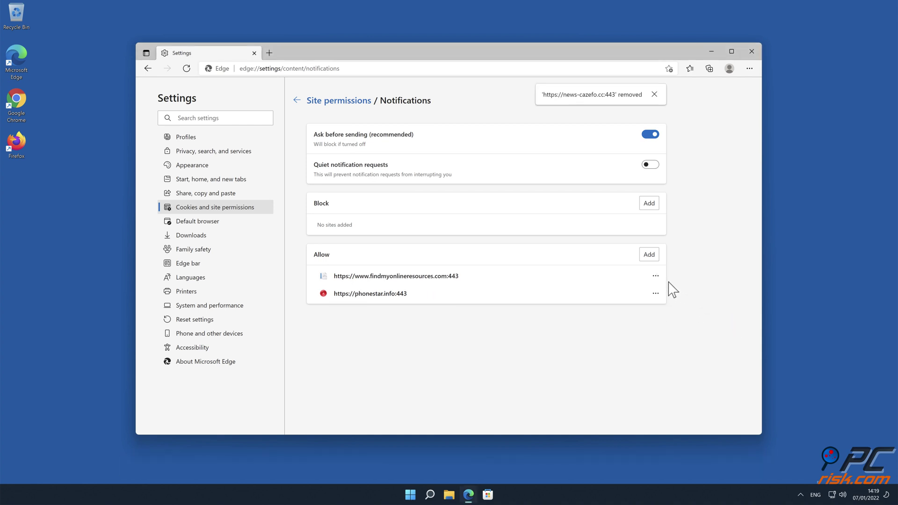
left_click(656, 277)
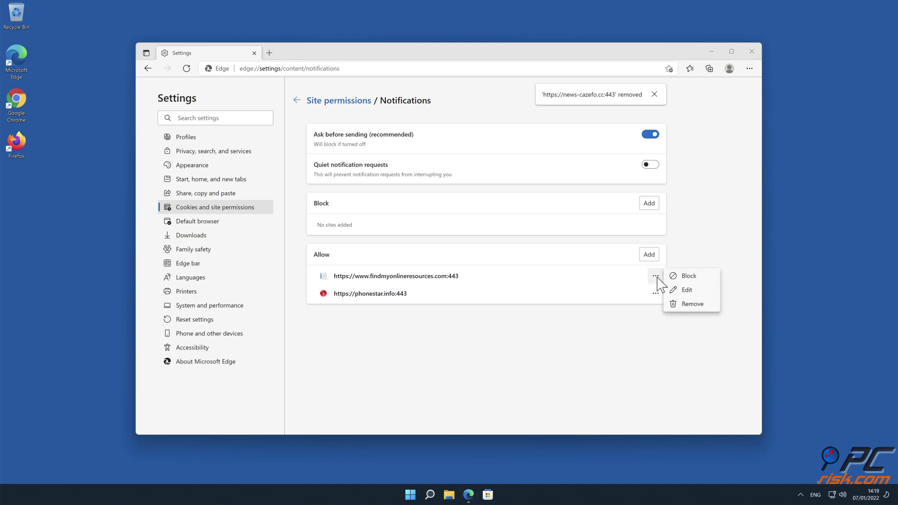
left_click(694, 307)
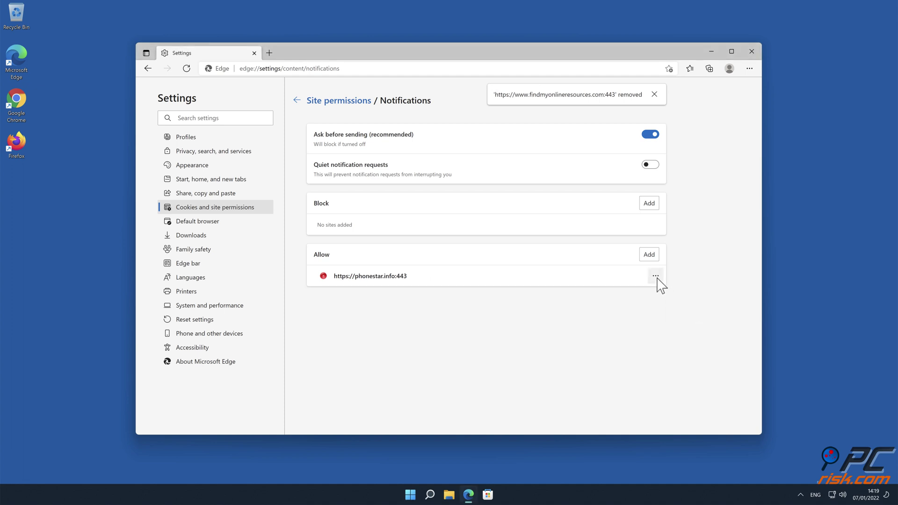
left_click(656, 277)
left_click(688, 305)
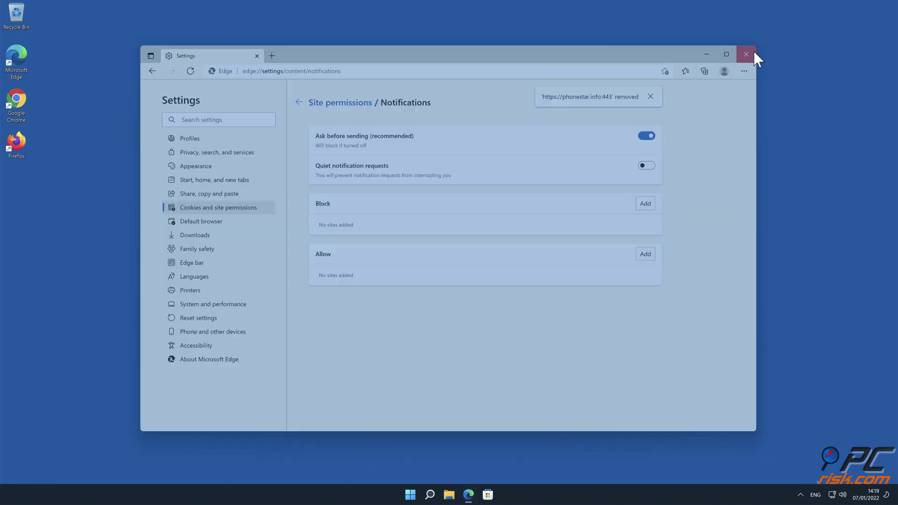
left_click(752, 51)
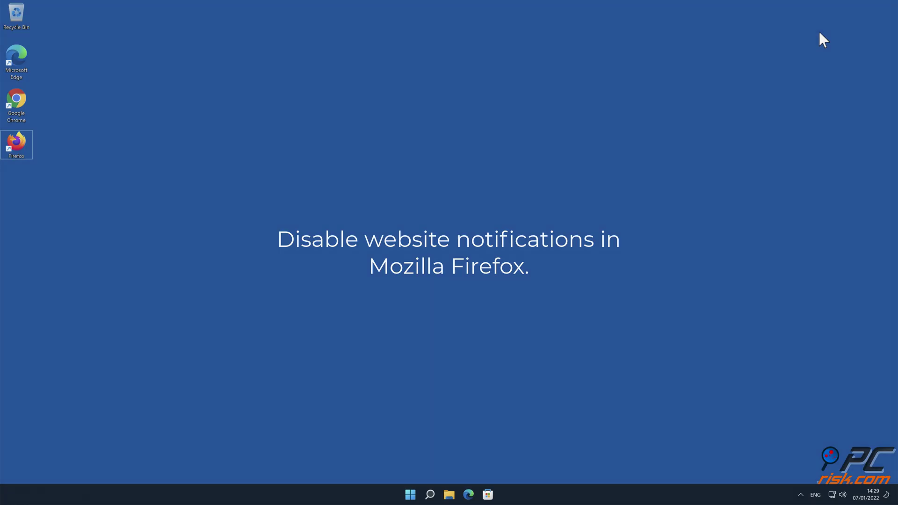
Step: Launch Firefox and open the Notifications permission settings under Settings > Privacy & Security
double_click(14, 144)
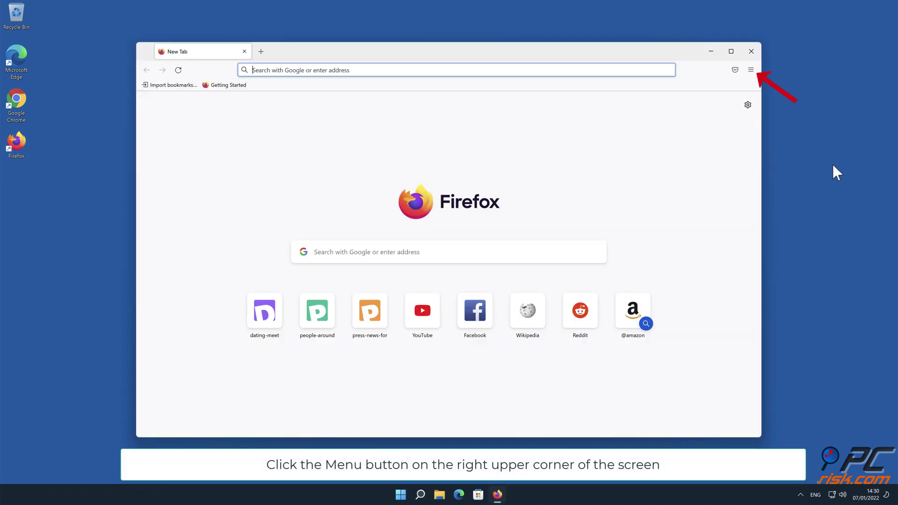
left_click(751, 70)
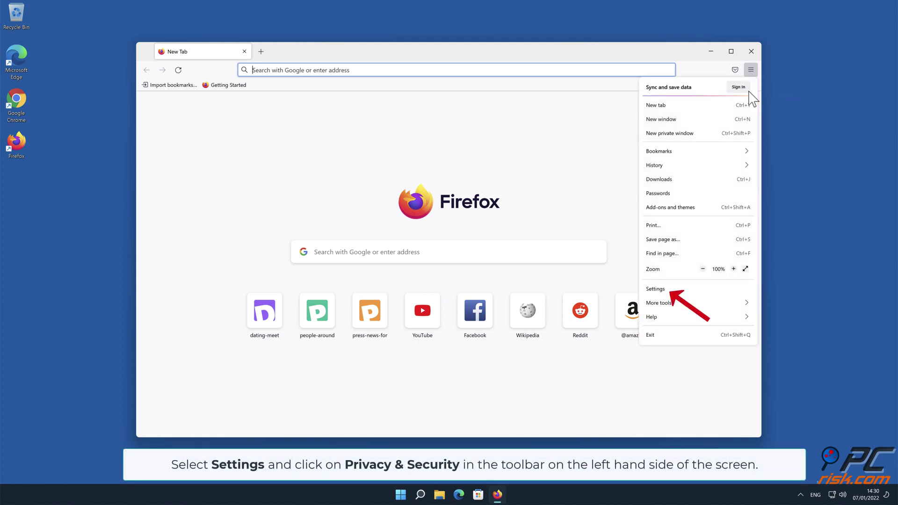
left_click(703, 292)
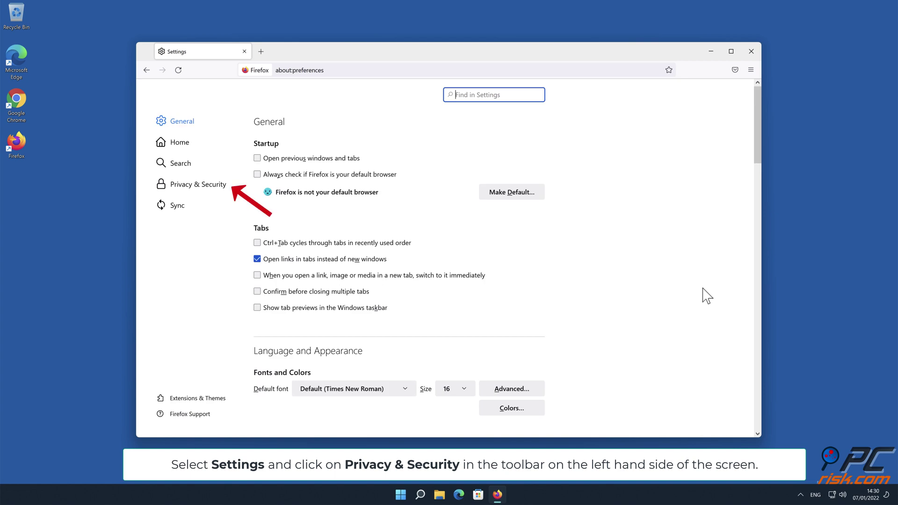
left_click(211, 184)
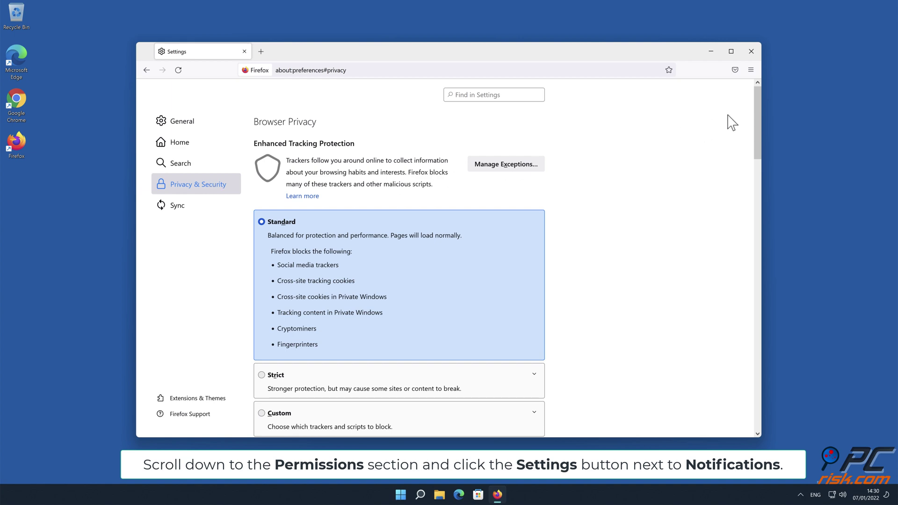
left_click_drag(755, 112, 757, 287)
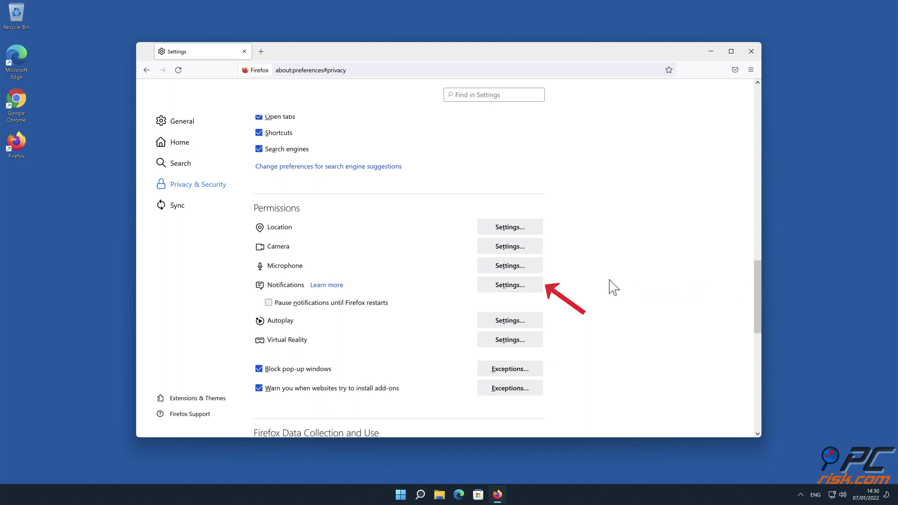
left_click(535, 287)
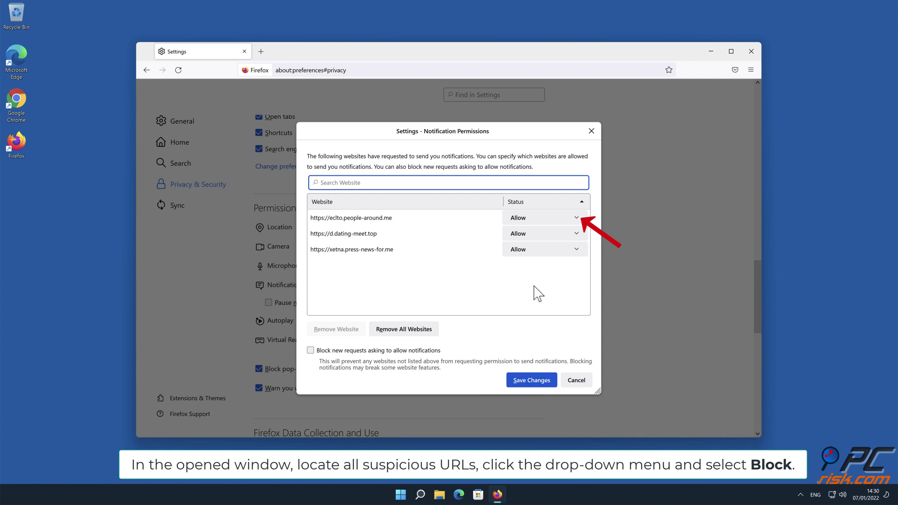
Step: Set eclto.people-around.me, d.dating-meet.top and xetna.press-news-for.me to Block, save the changes, and quit Firefox
left_click(576, 218)
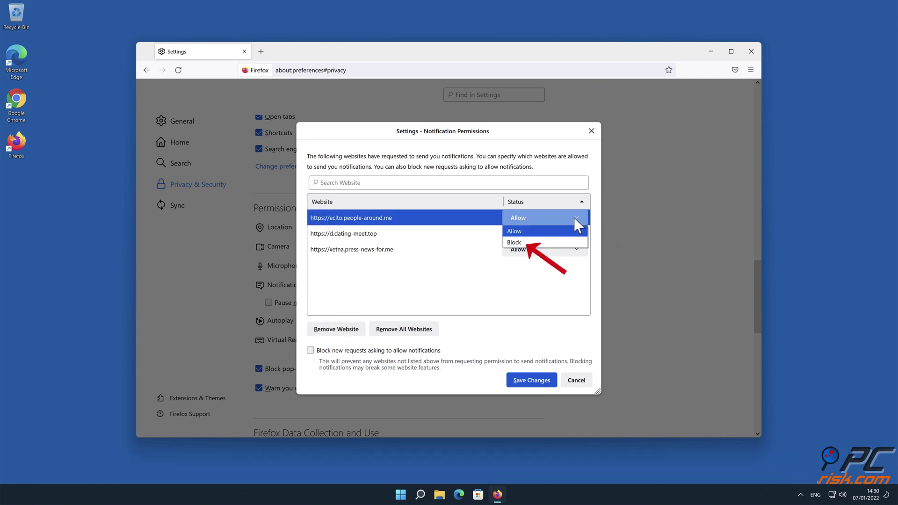
left_click(571, 241)
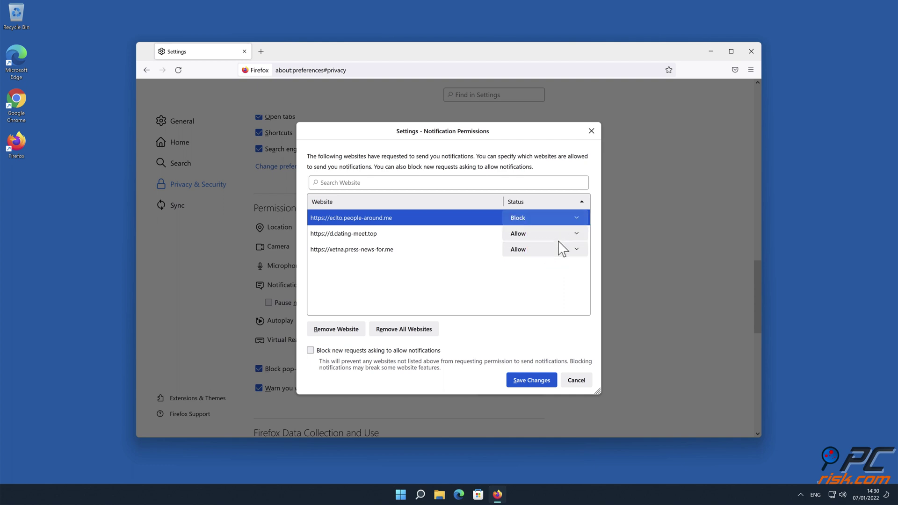
left_click(576, 231)
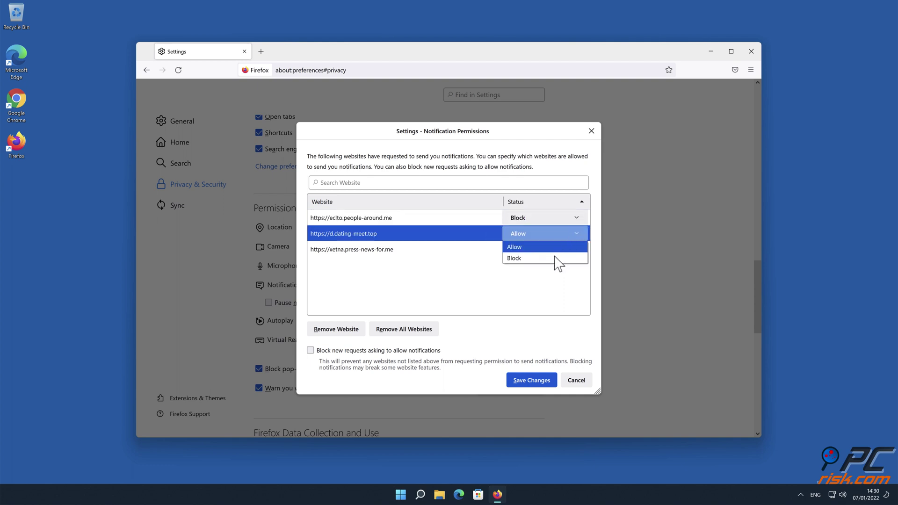
left_click(555, 256)
left_click(567, 251)
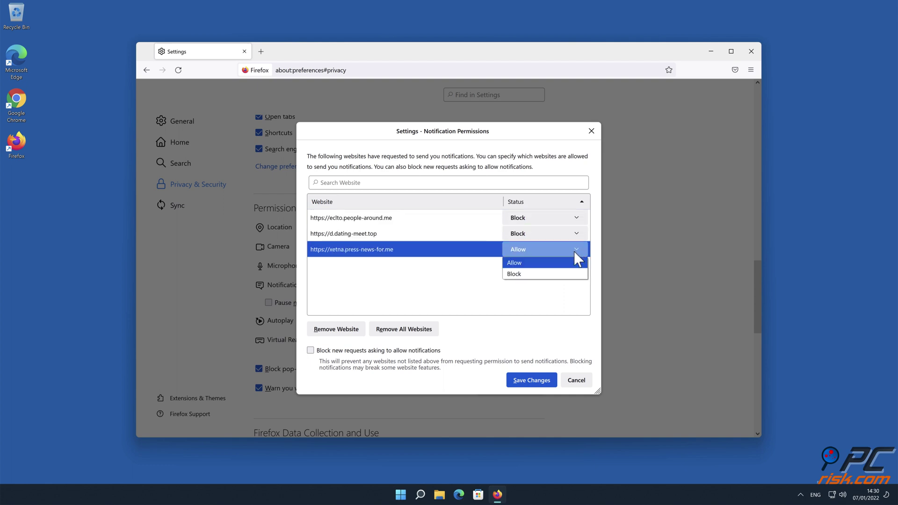
left_click(566, 275)
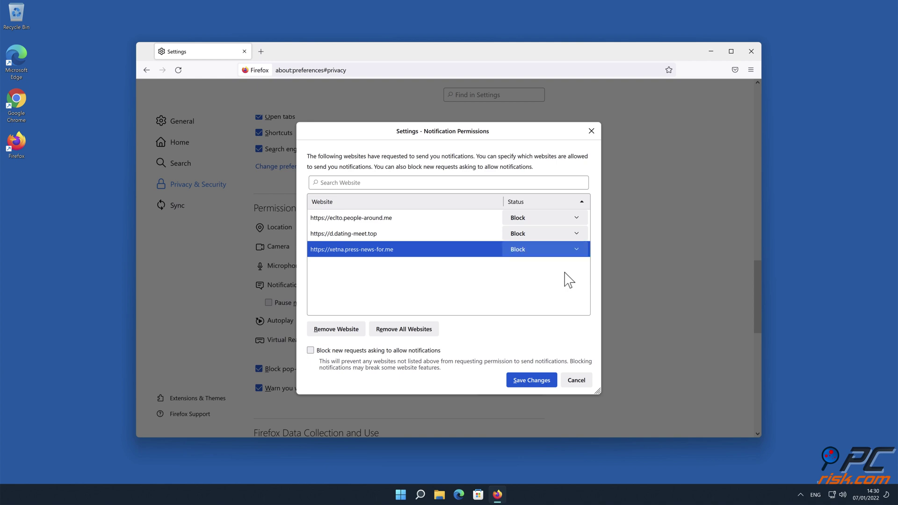
left_click(533, 380)
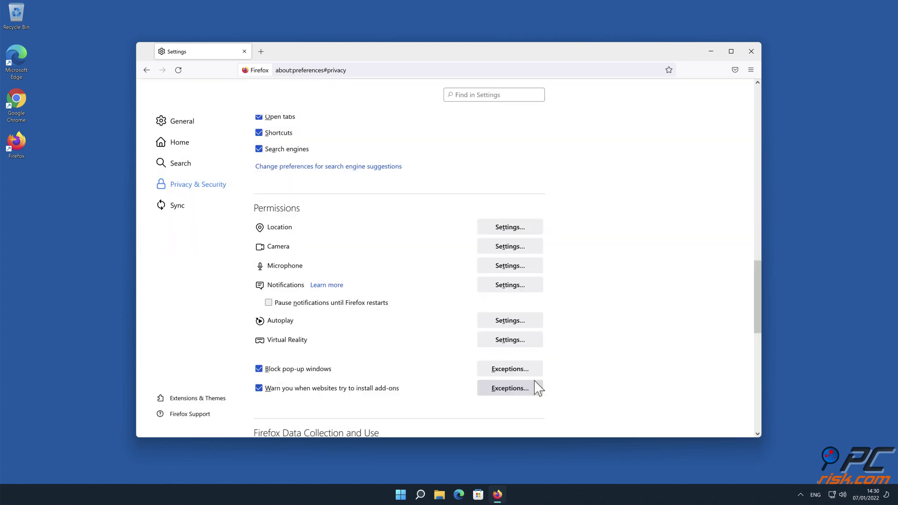
left_click(751, 51)
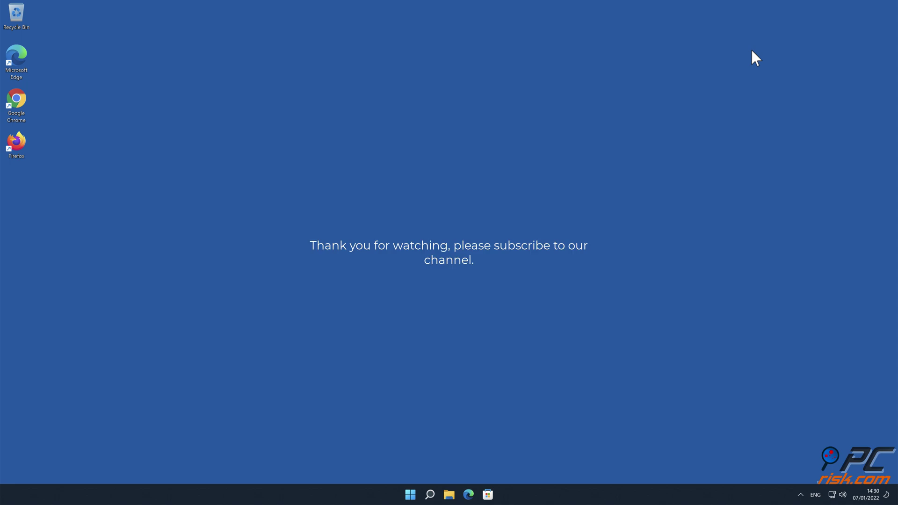